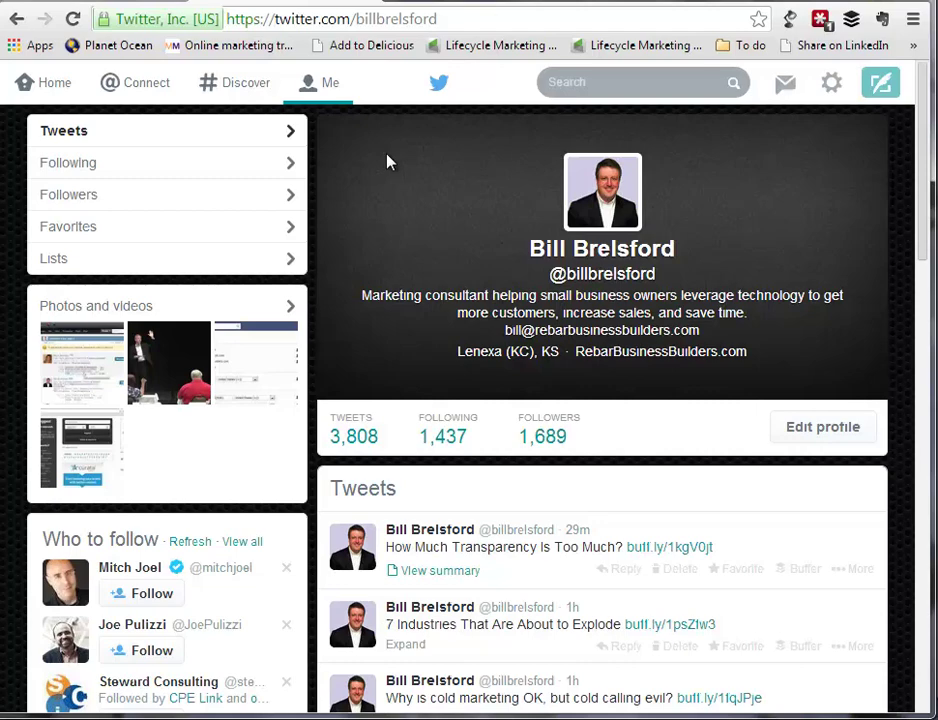
Step: Go to the home timeline, and view the direct messages list and close it again
{"action": "key", "text": "g"}
{"action": "key", "text": "h"}
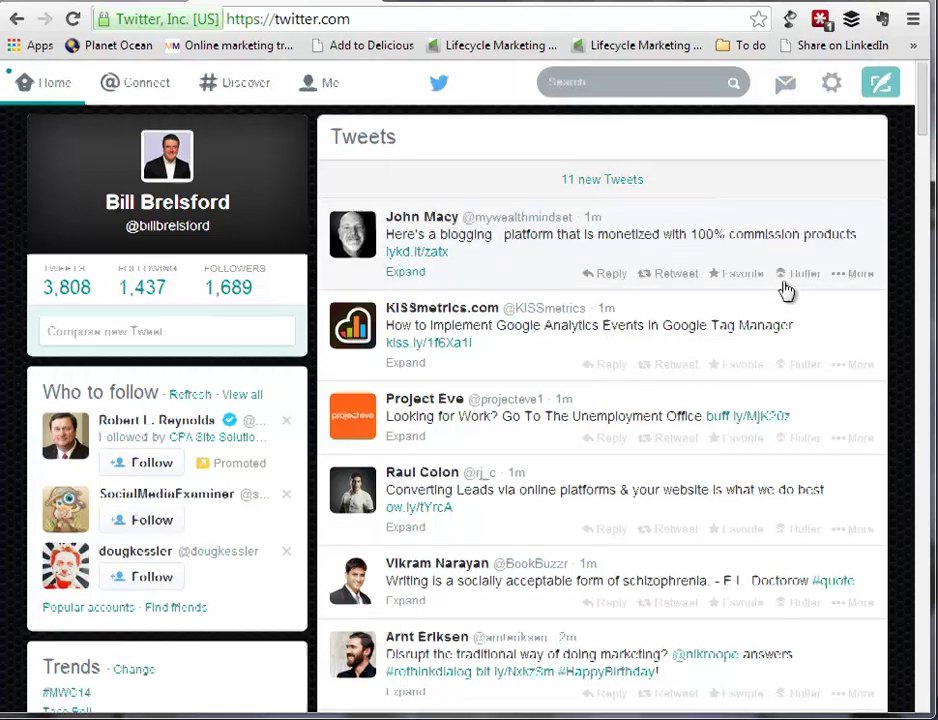
{"action": "key", "text": "m"}
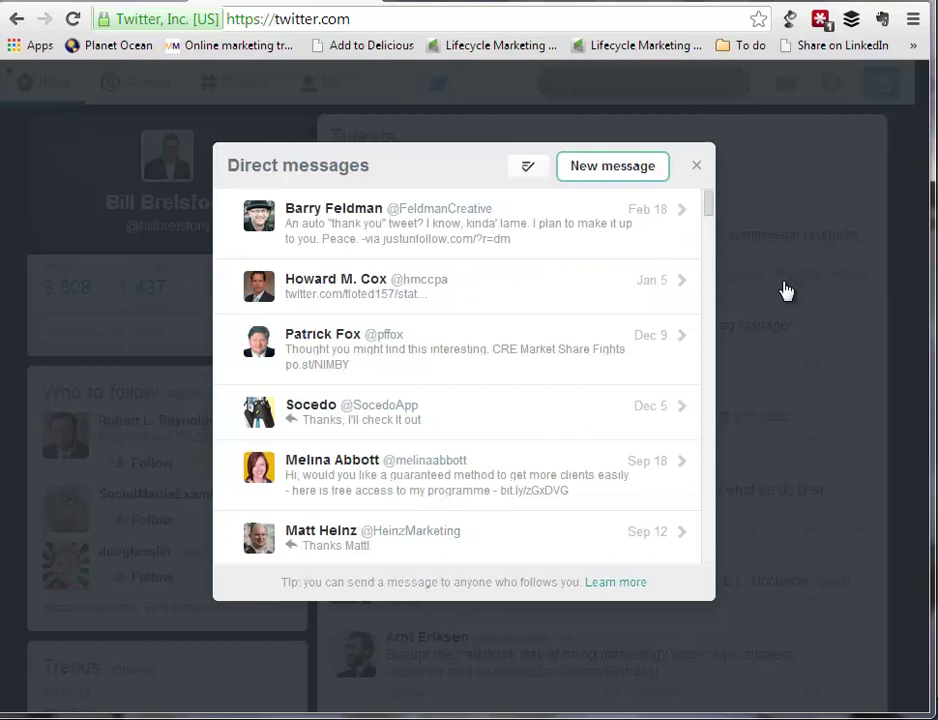
{"action": "left_click", "coordinate": [698, 172]}
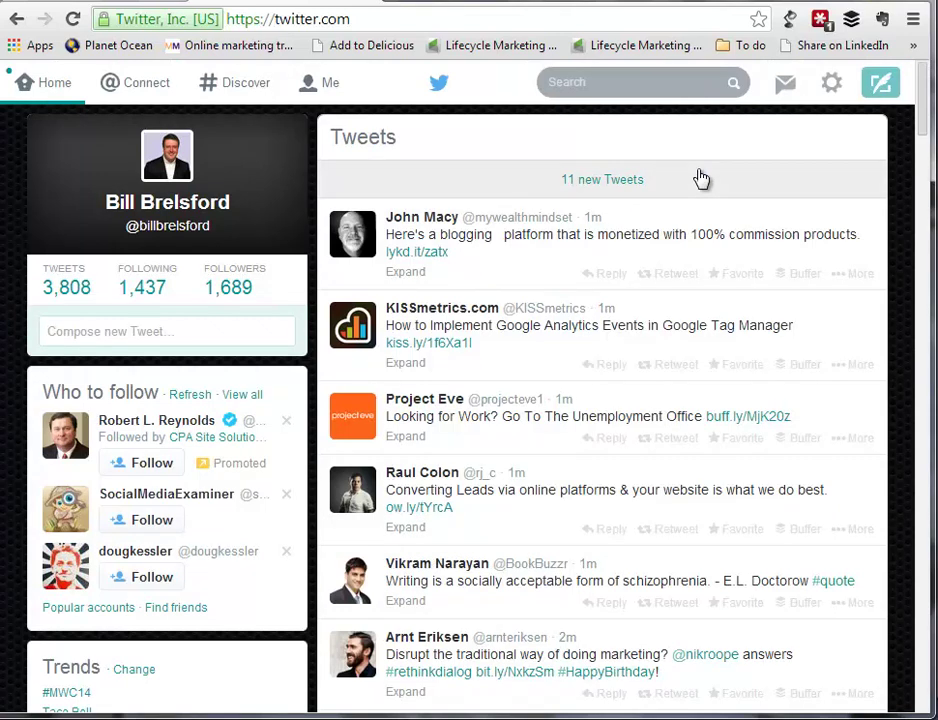
Step: Visit the Connect interactions page and the Activity and Tweets pages of Discover
{"action": "key", "text": "g"}
{"action": "key", "text": "c"}
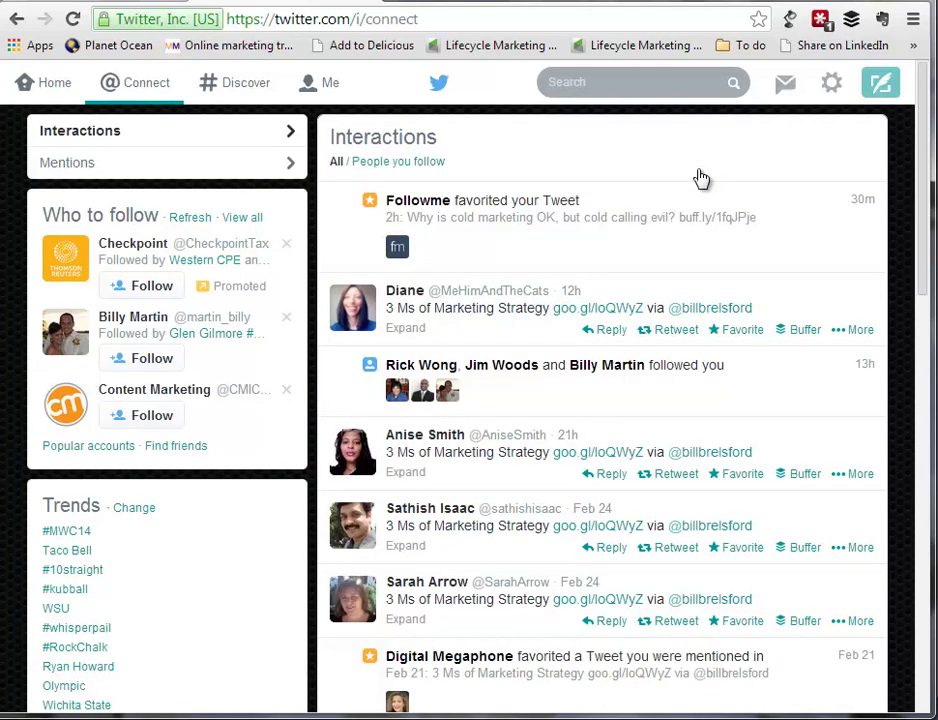
{"action": "key", "text": "g"}
{"action": "key", "text": "a"}
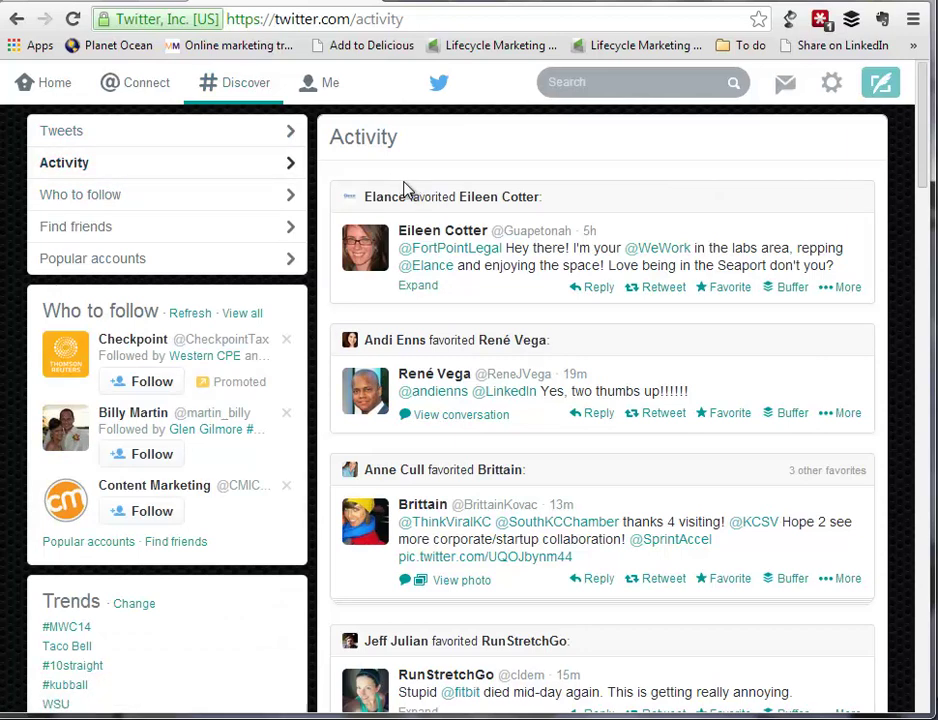
{"action": "key", "text": "g"}
{"action": "key", "text": "r"}
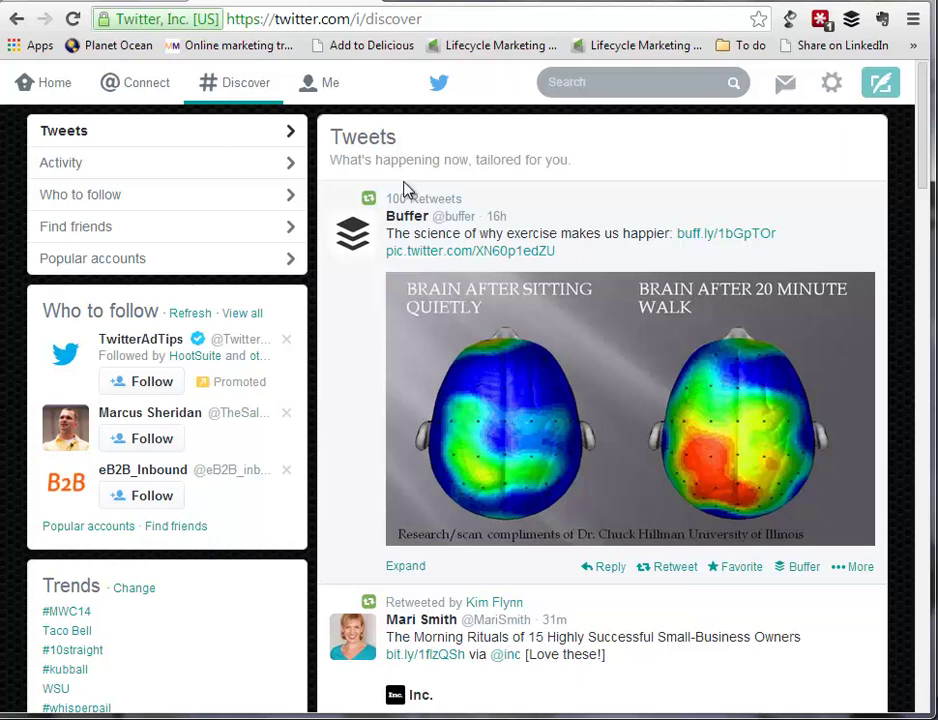
{"action": "key", "text": "g"}
{"action": "key", "text": "u"}
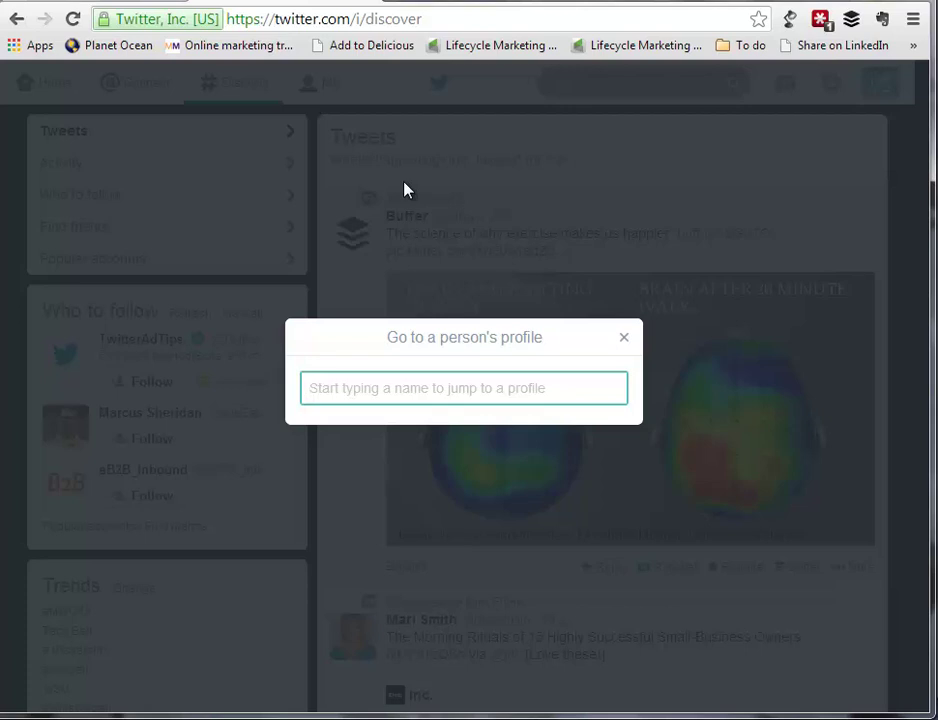
{"action": "type", "text": "john "}
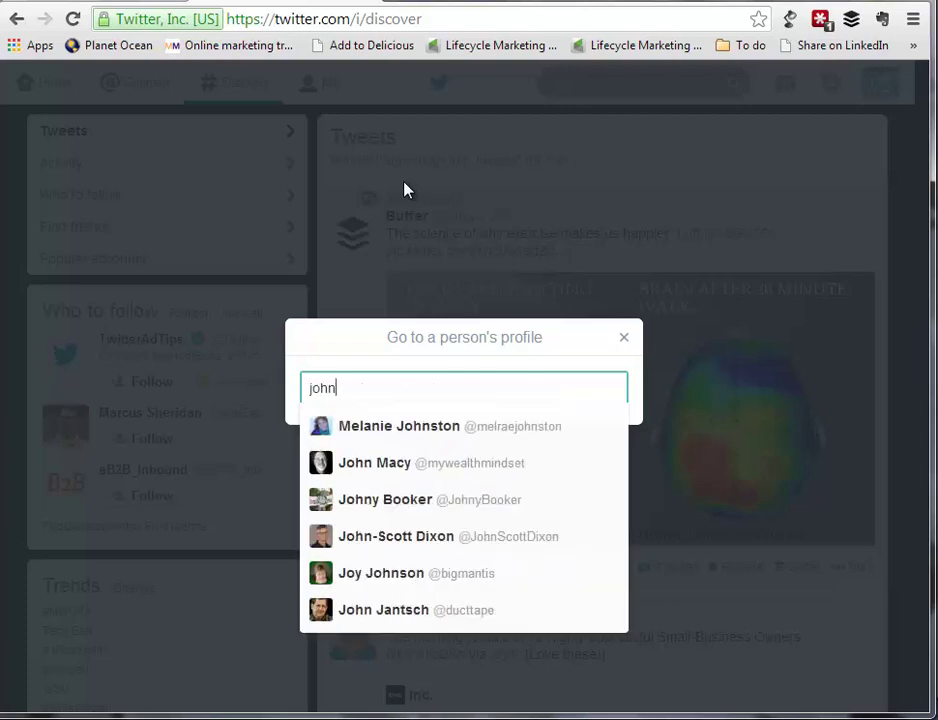
{"action": "type", "text": "jan"}
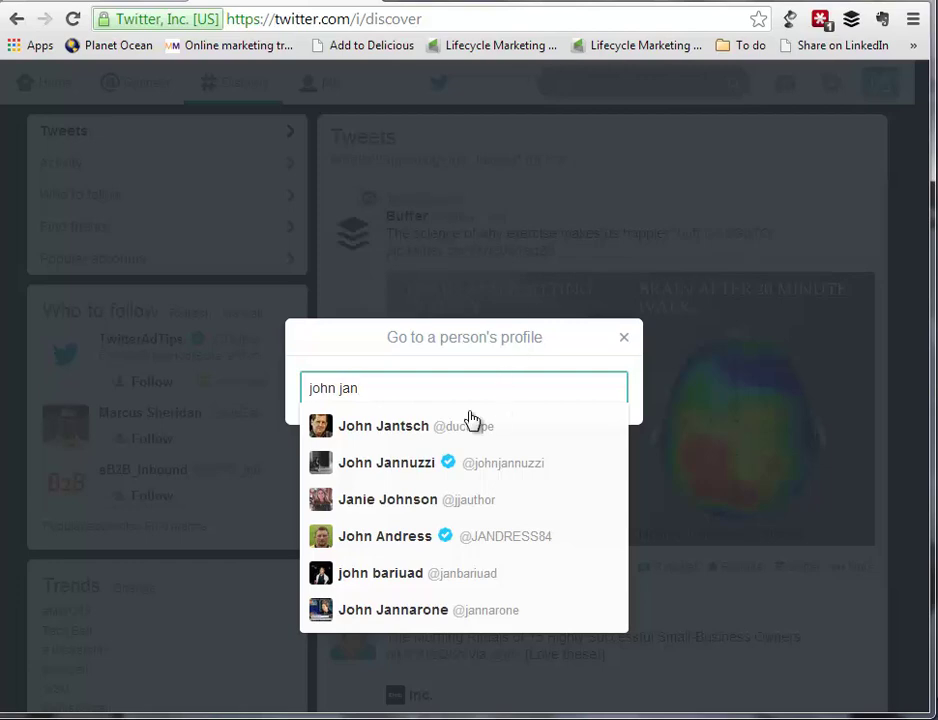
{"action": "left_click", "coordinate": [451, 435]}
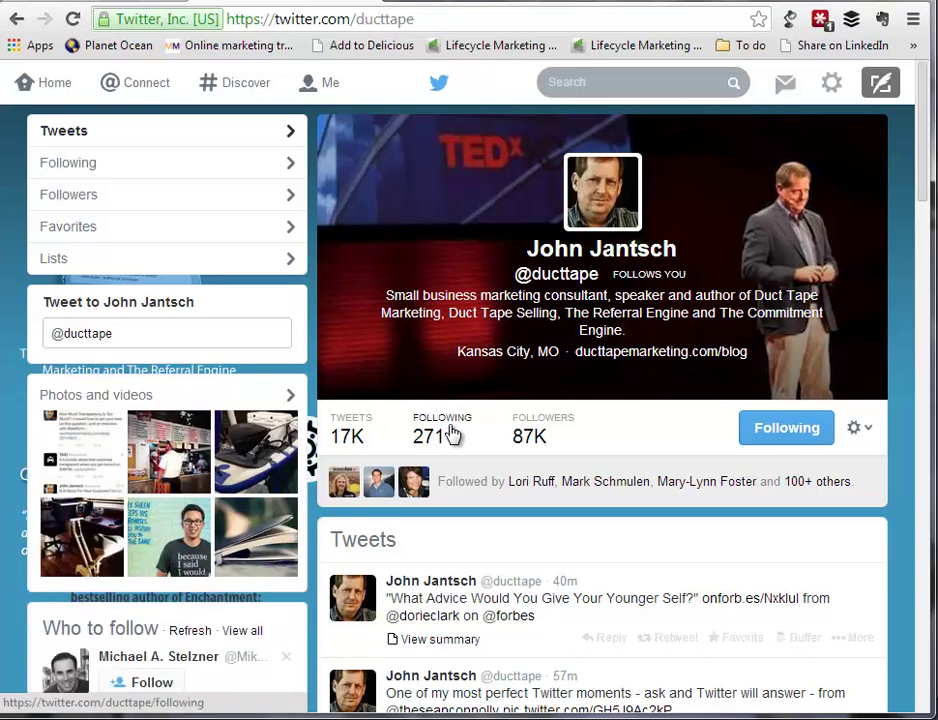
Step: View the account's own profile with its Favorites and Lists pages
{"action": "left_click", "coordinate": [451, 435]}
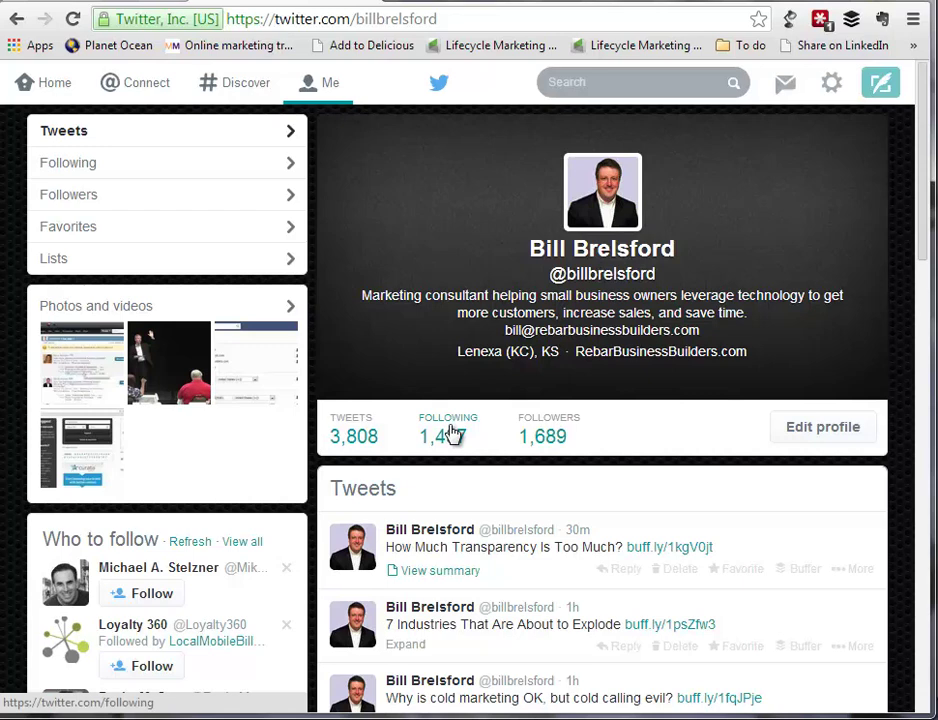
{"action": "left_click", "coordinate": [451, 435]}
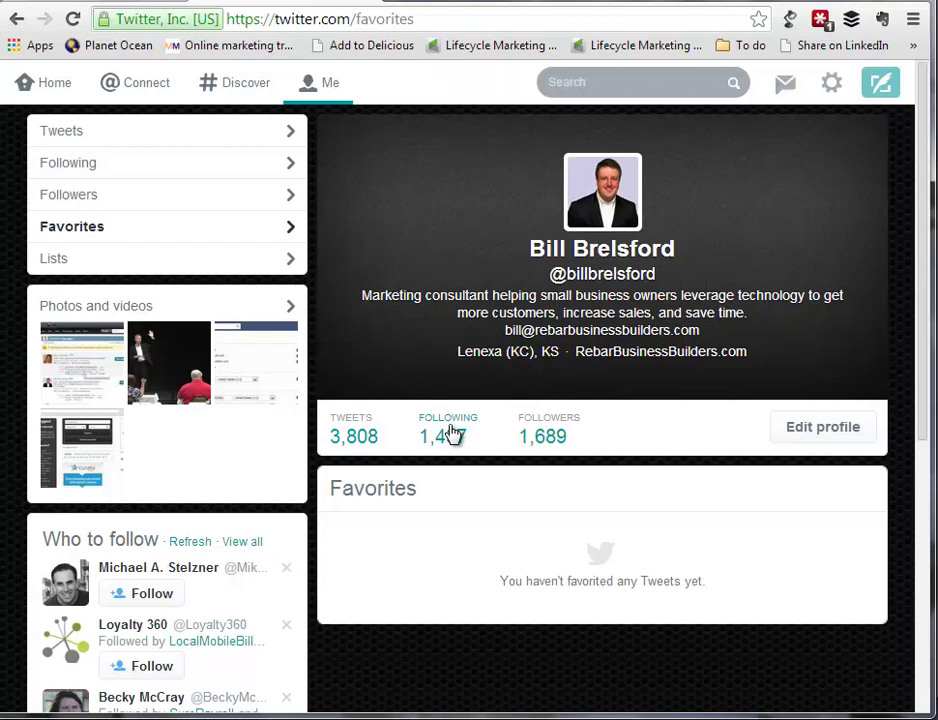
{"action": "key", "text": "g"}
{"action": "key", "text": "l"}
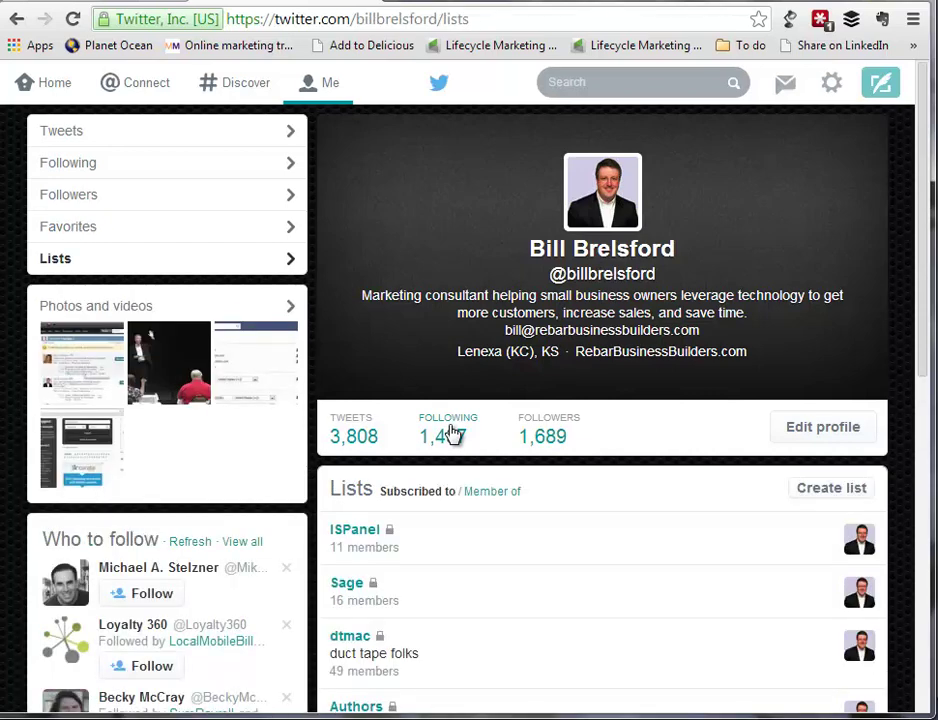
Step: Visit the account settings page and return to the home timeline
{"action": "key", "text": "g"}
{"action": "key", "text": "s"}
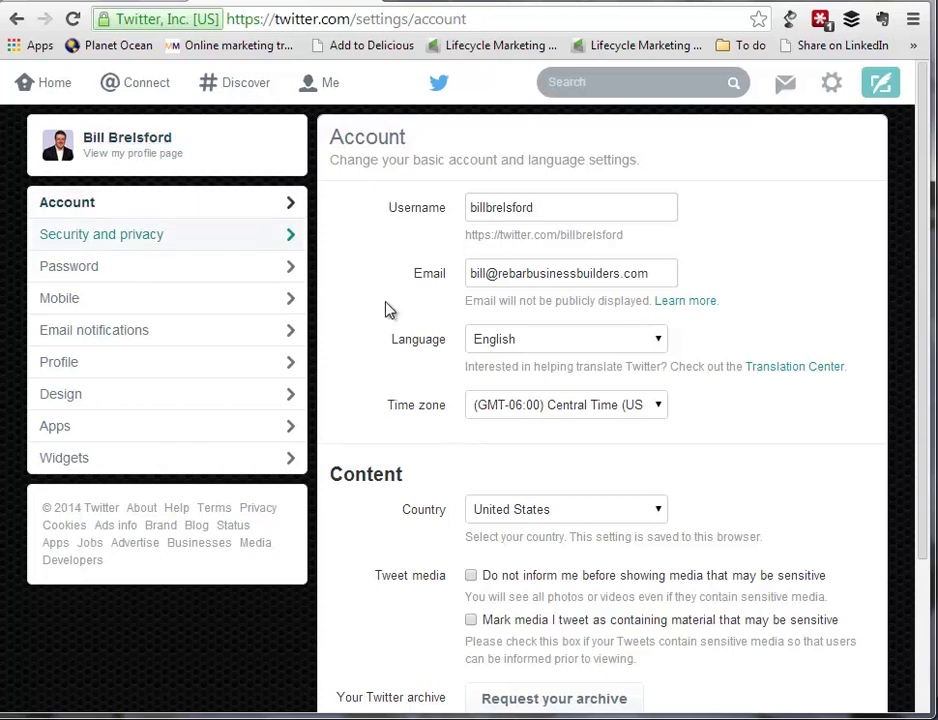
{"action": "key", "text": "g"}
{"action": "key", "text": "h"}
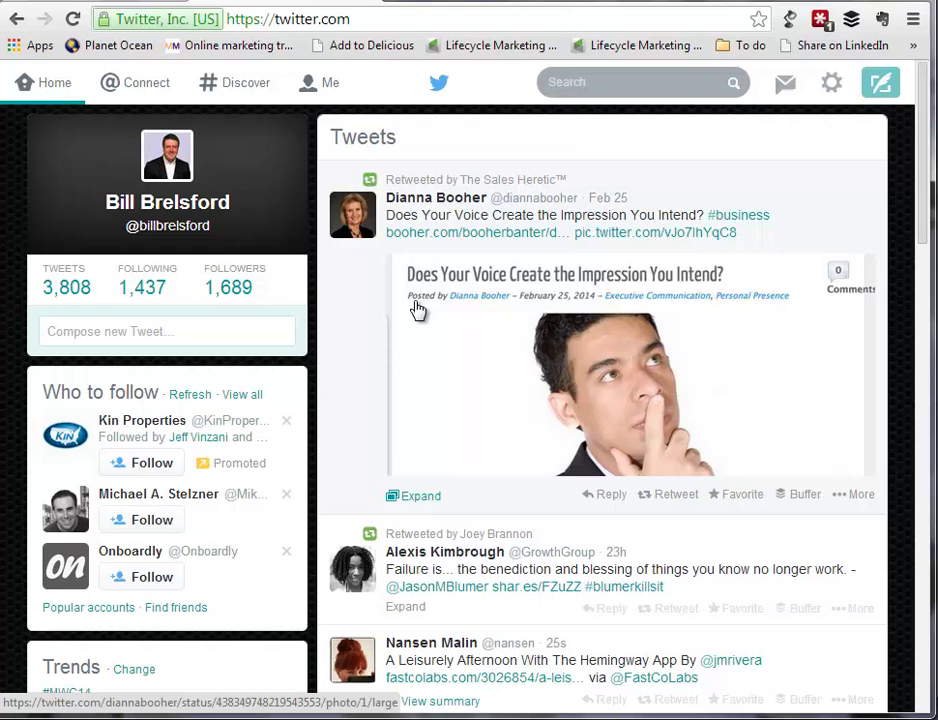
Step: Move the tweet selection down from the first tweet and back up by one, and page through the timeline
{"action": "left_click", "coordinate": [418, 311]}
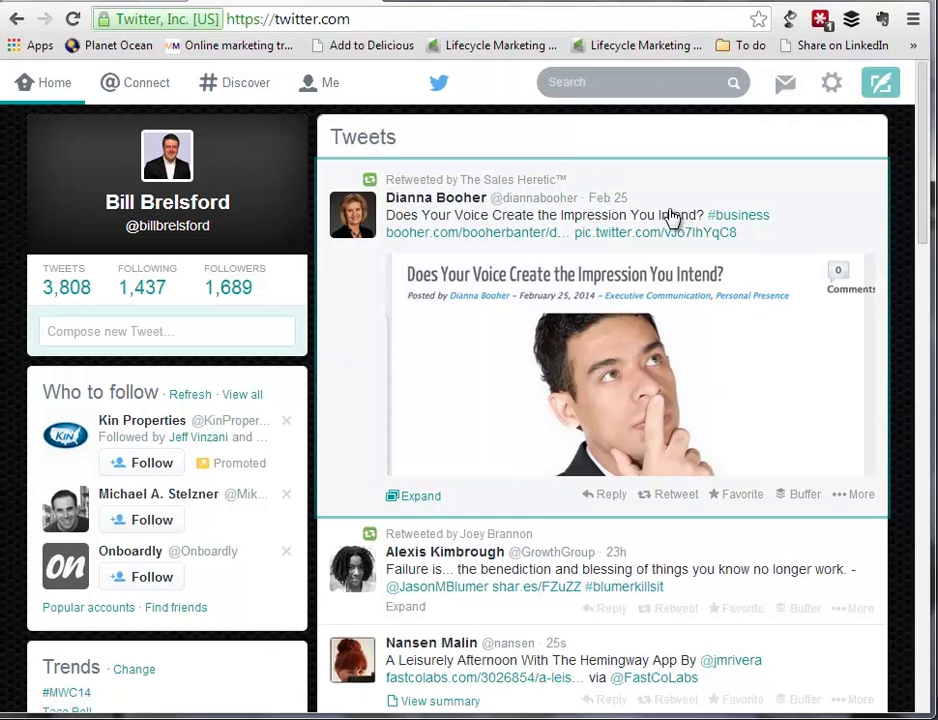
{"action": "scroll", "coordinate": [672, 218], "scroll_direction": "down", "scroll_amount": 1}
{"action": "key", "text": "j"}
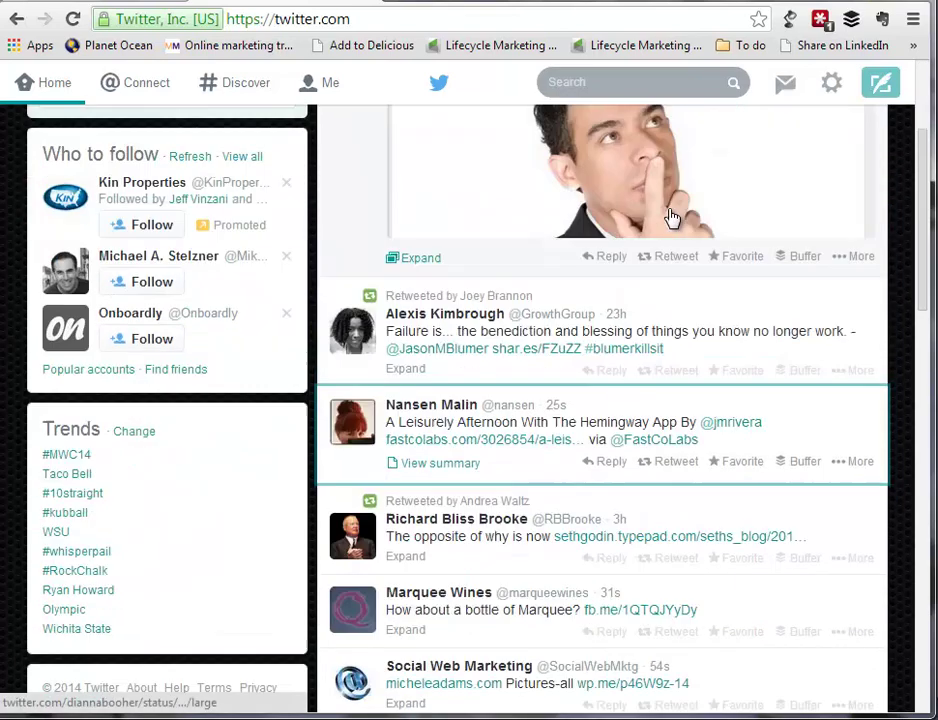
{"action": "key", "text": "j"}
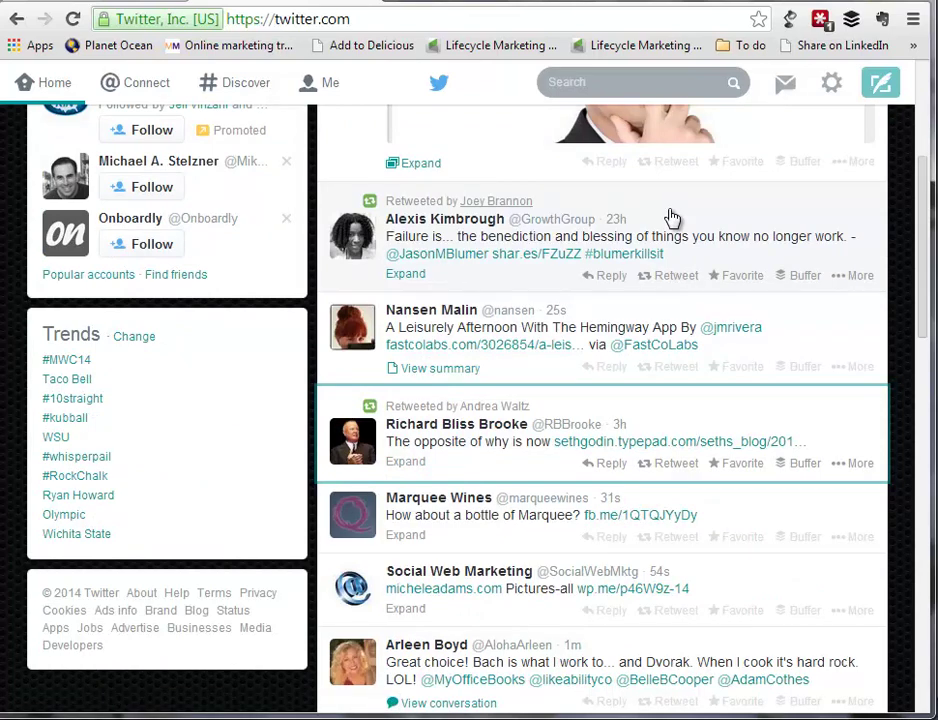
{"action": "key", "text": "k"}
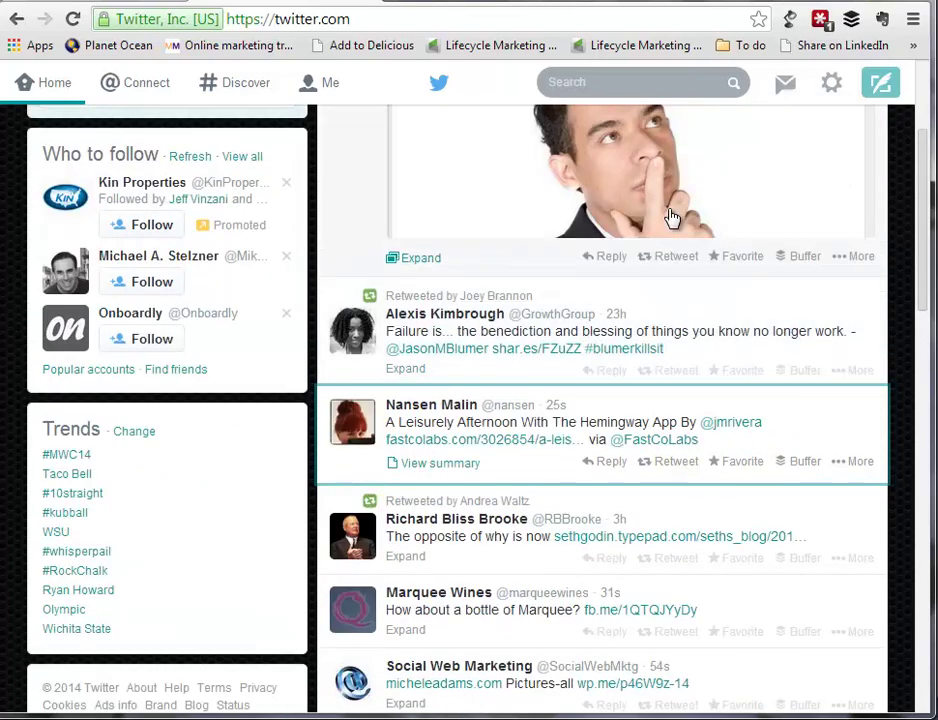
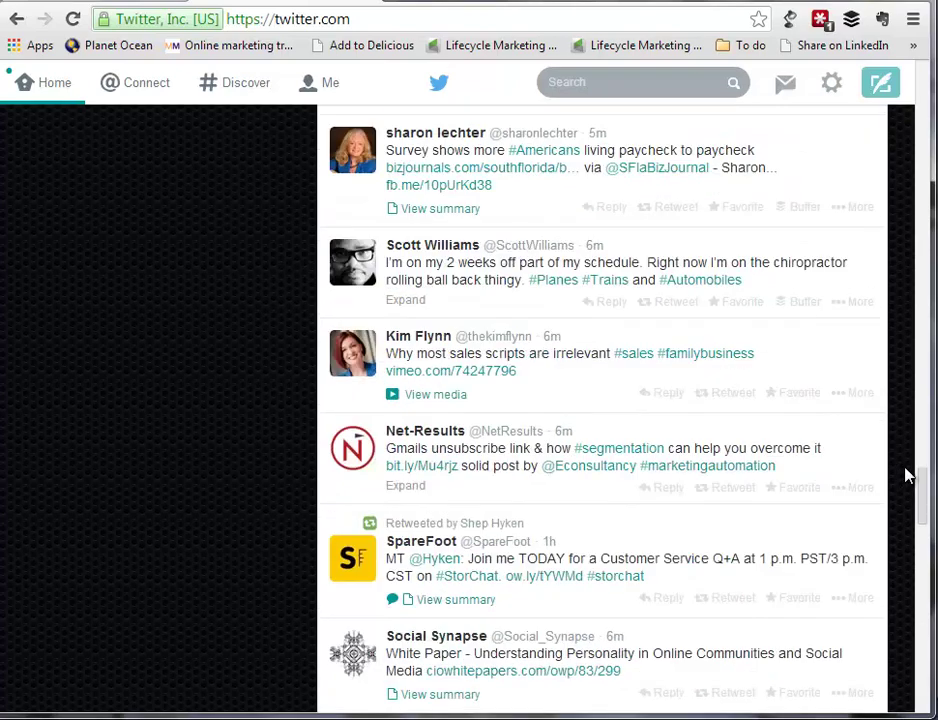
{"action": "scroll", "coordinate": [903, 474], "scroll_direction": "up", "scroll_amount": 7}
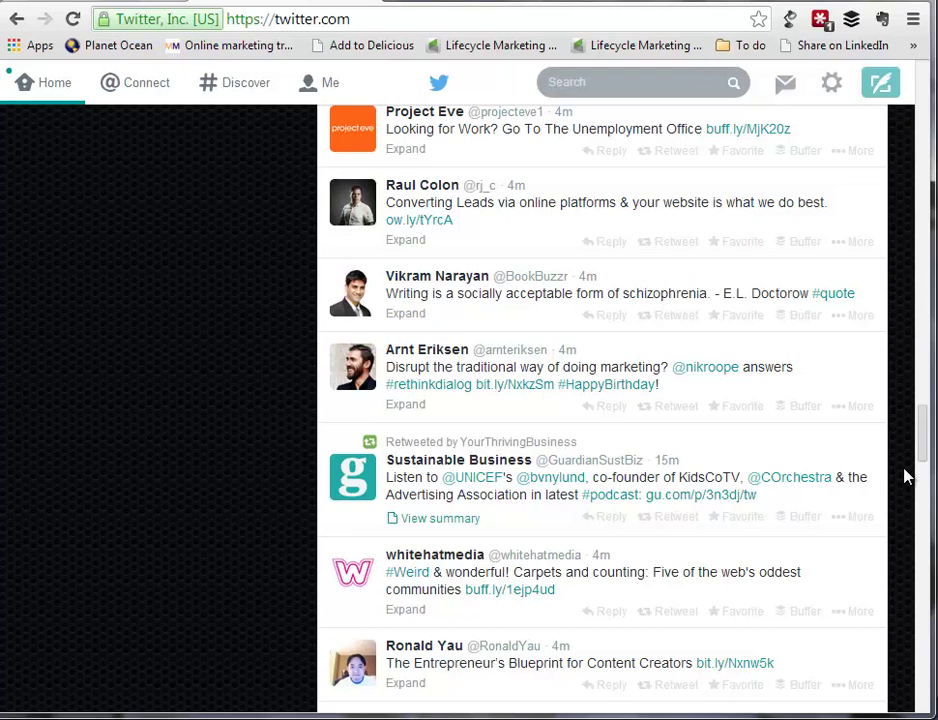
Step: Move the selection tweet by tweet down the timeline to the one offering a free 32 minute lead-qualifying video
{"action": "type", "text": "mj"}
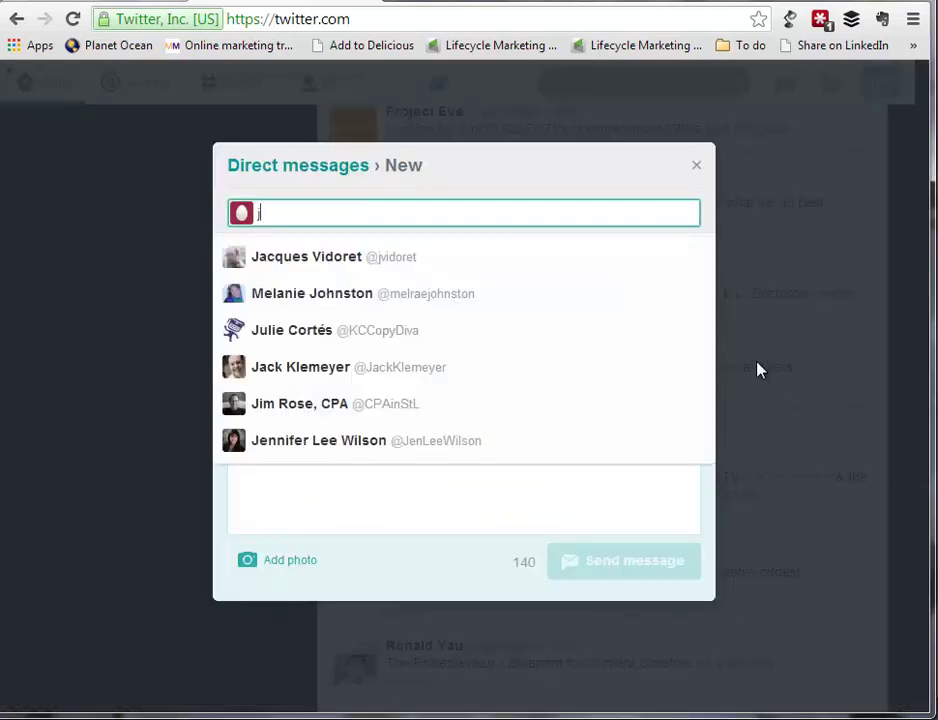
{"action": "left_click", "coordinate": [698, 167]}
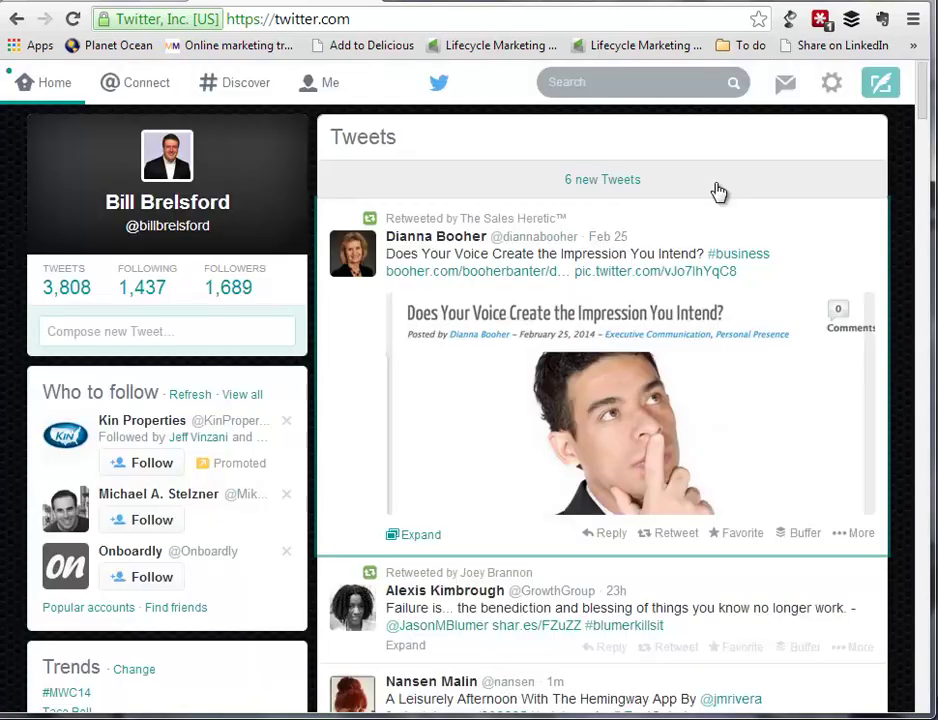
{"action": "scroll", "coordinate": [718, 192], "scroll_direction": "down", "scroll_amount": 3}
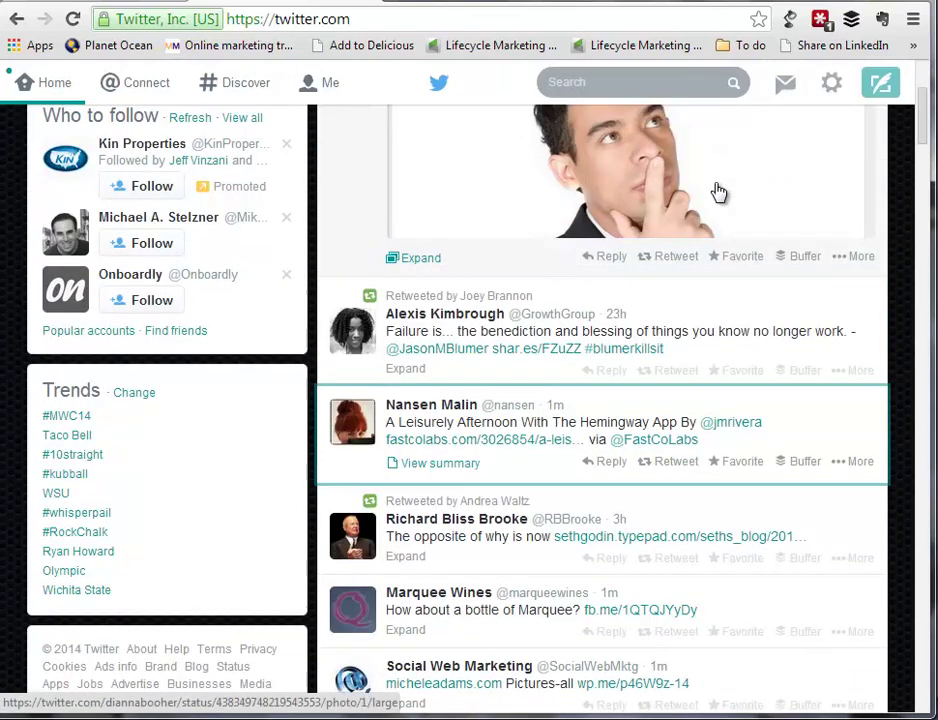
{"action": "key", "text": "j"}
{"action": "key", "text": "j"}
{"action": "key", "text": "j"}
{"action": "key", "text": "j"}
{"action": "key", "text": "j"}
{"action": "key", "text": "j"}
{"action": "key", "text": "j"}
{"action": "key", "text": "j"}
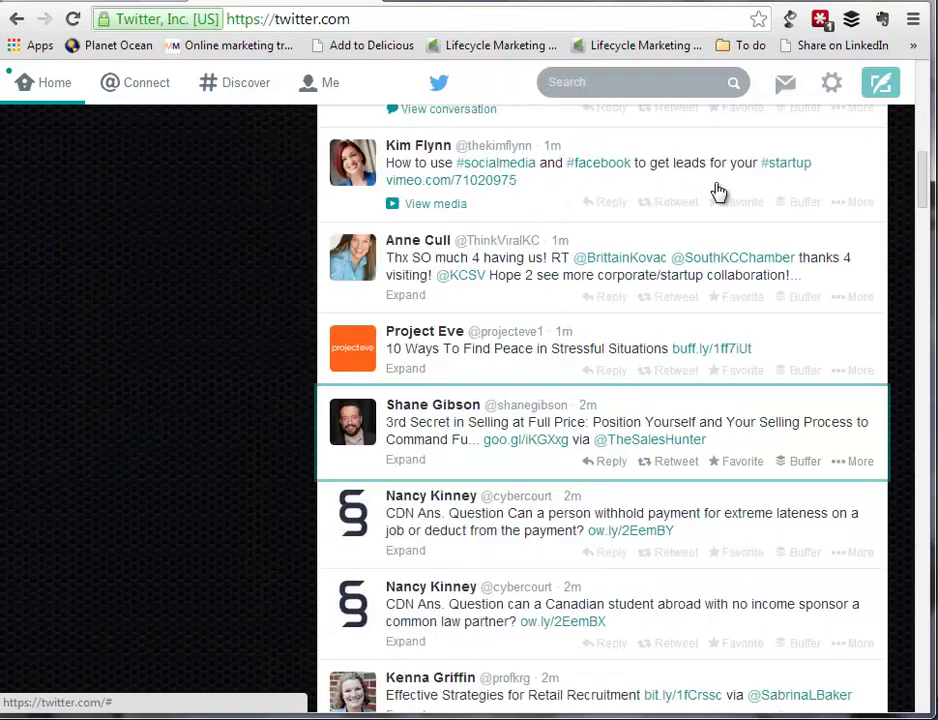
{"action": "key", "text": "j"}
{"action": "key", "text": "j"}
{"action": "key", "text": "j"}
{"action": "key", "text": "j"}
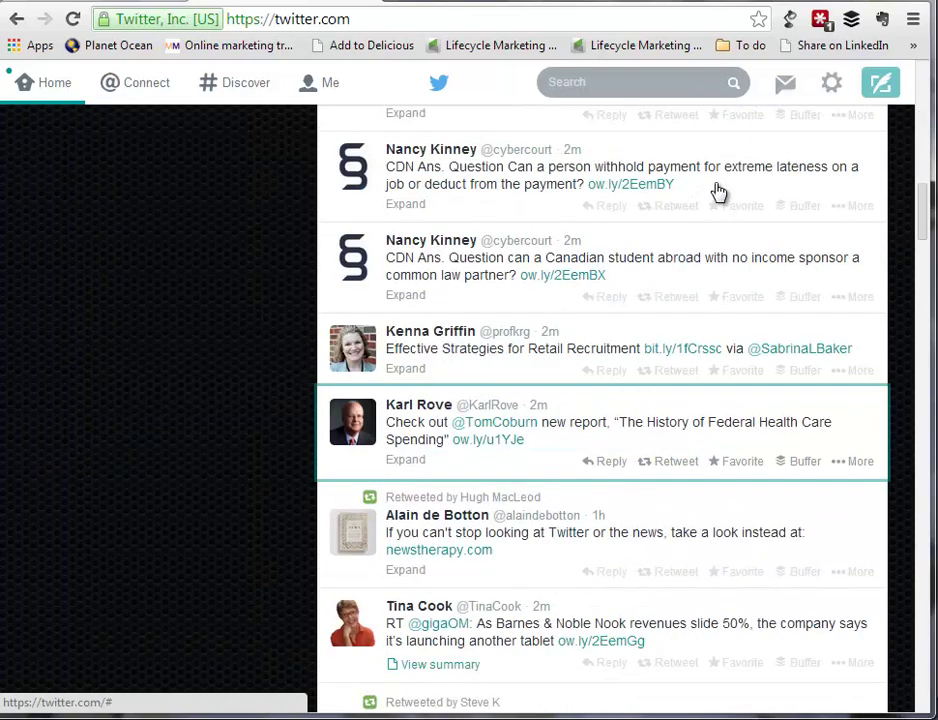
{"action": "key", "text": "j"}
{"action": "key", "text": "j"}
{"action": "key", "text": "j"}
{"action": "key", "text": "j"}
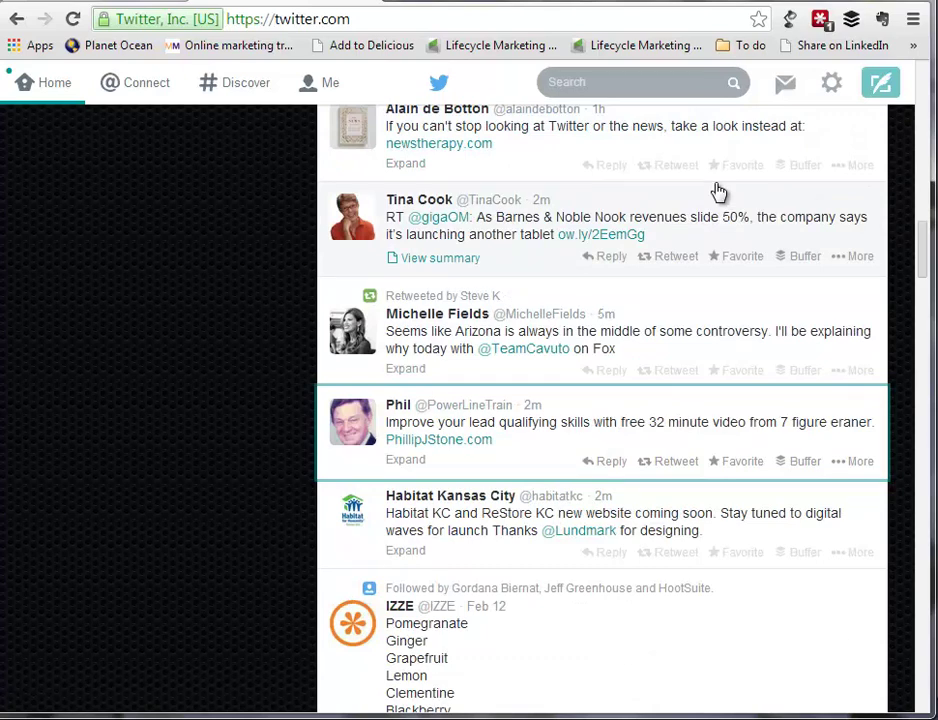
Step: Load the newest tweets at the head of the timeline twice, and dismiss the Windows color scheme dialog
{"action": "key", "text": "period"}
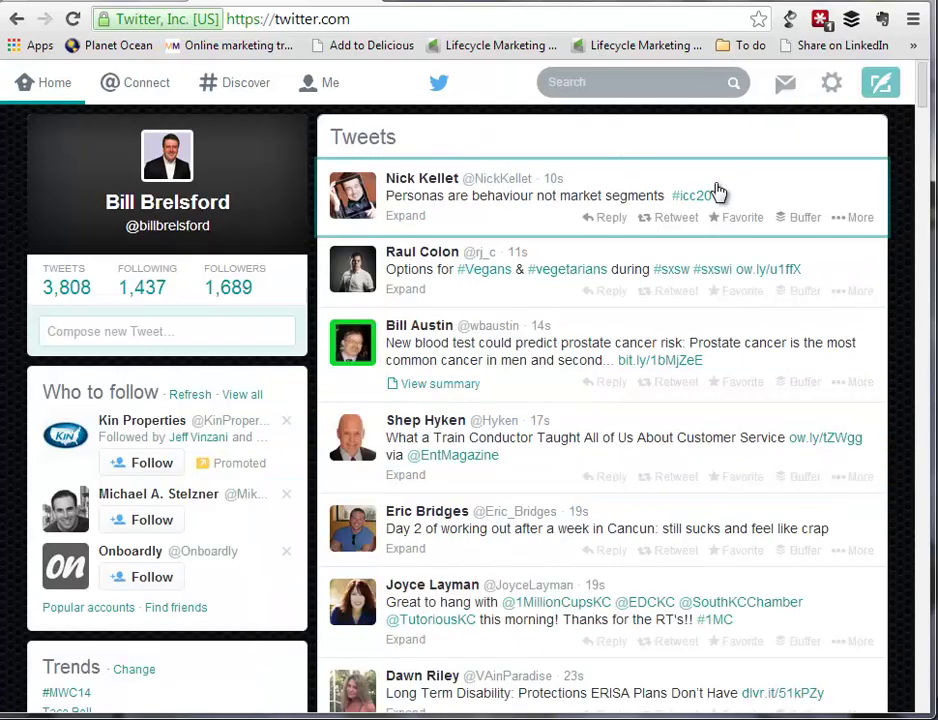
{"action": "key", "text": "period"}
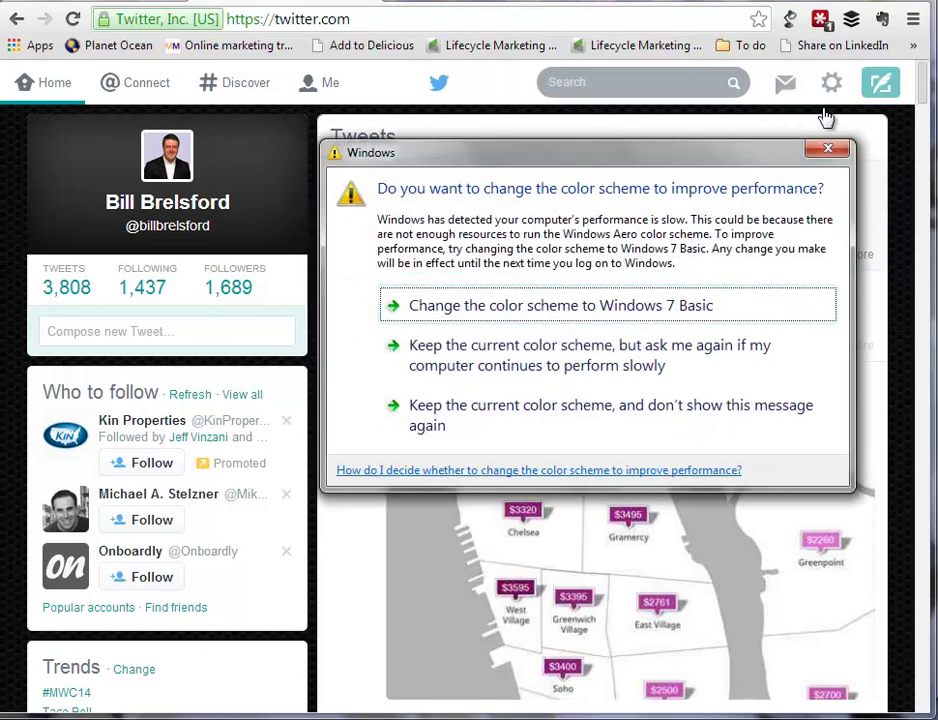
{"action": "left_click", "coordinate": [829, 149]}
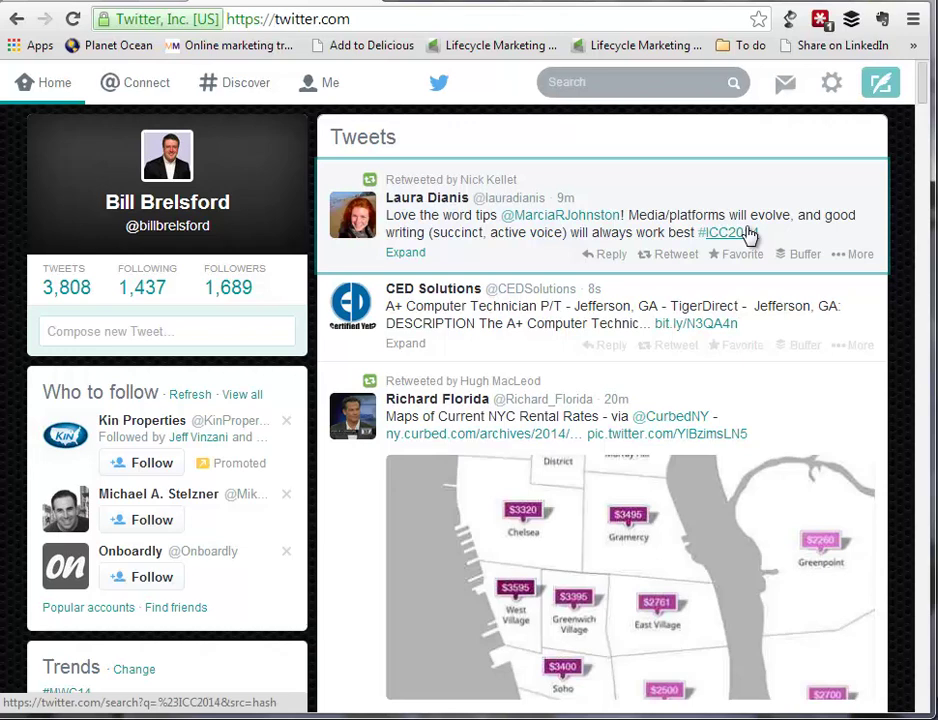
Step: Open the form for composing a new Tweet and the one for a new direct message, closing each one empty
{"action": "key", "text": "n"}
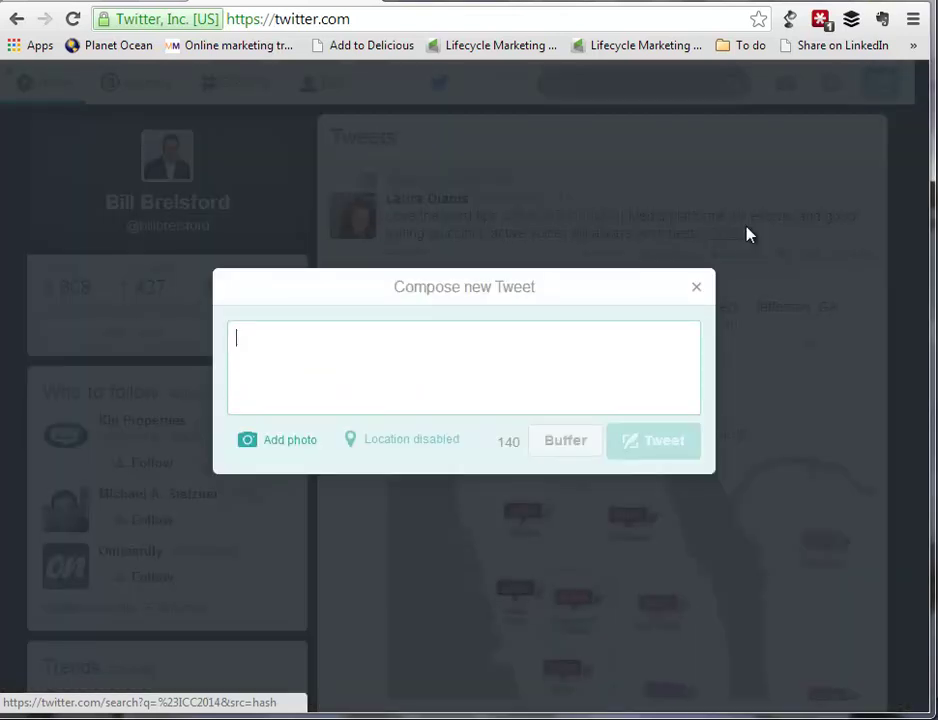
{"action": "left_click", "coordinate": [697, 289]}
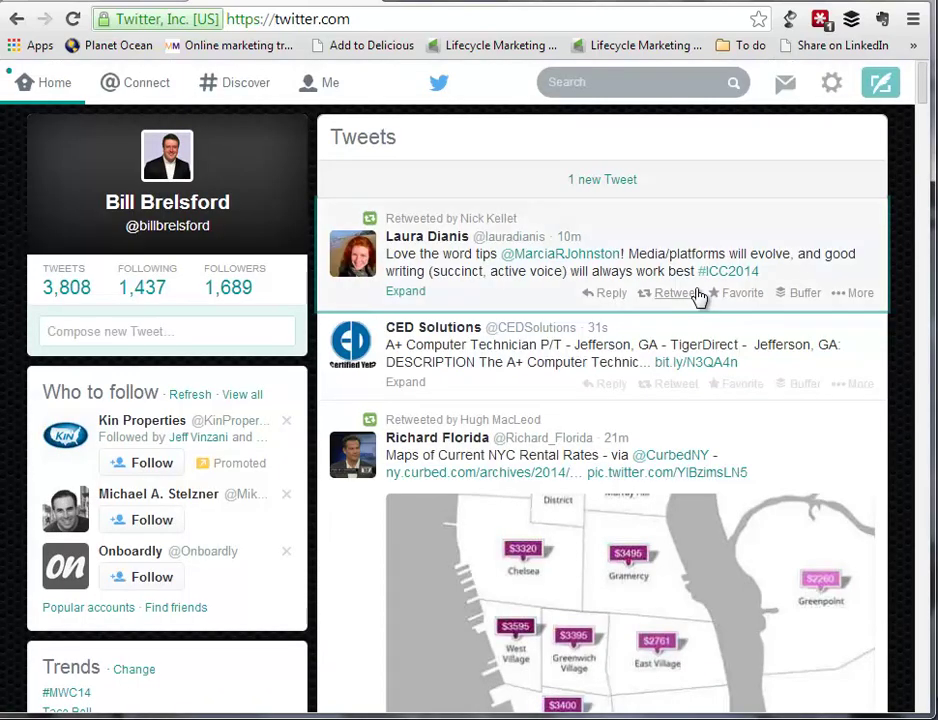
{"action": "scroll", "coordinate": [699, 297], "scroll_direction": "down", "scroll_amount": 1}
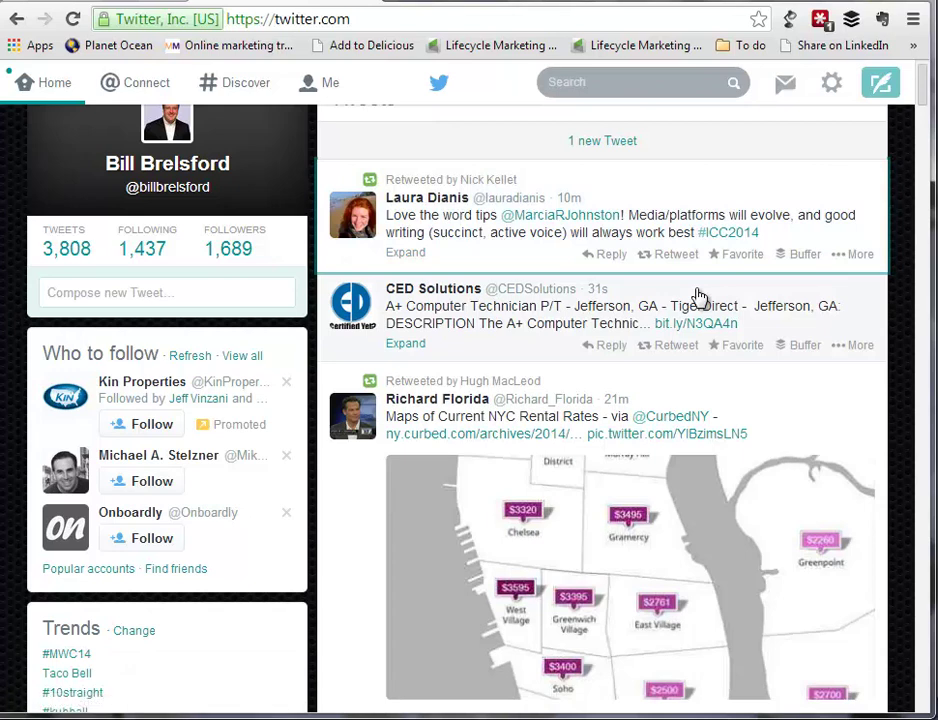
{"action": "key", "text": "m"}
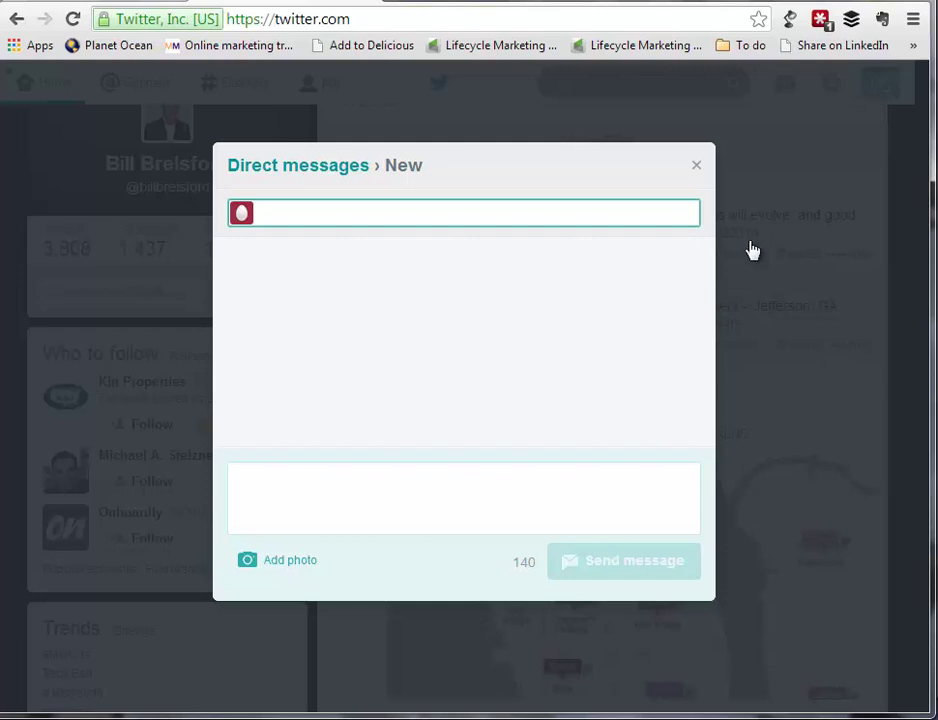
{"action": "left_click", "coordinate": [695, 168]}
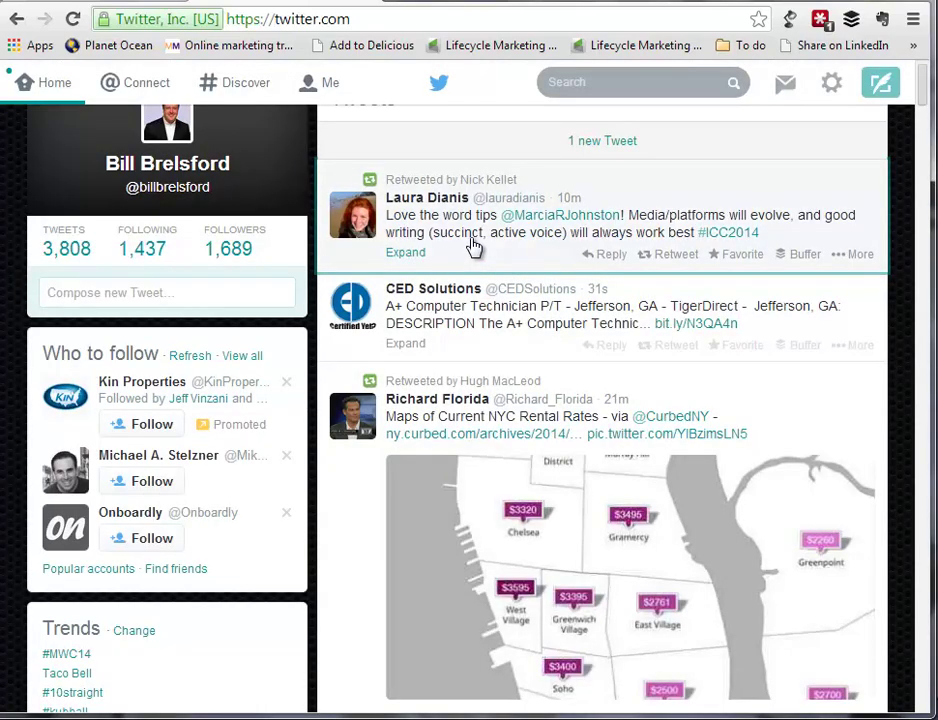
Step: Open a reply to the retweeted tweet about word tips, highlight its prefilled mentions, and leave the reply without adding text
{"action": "left_click", "coordinate": [474, 247]}
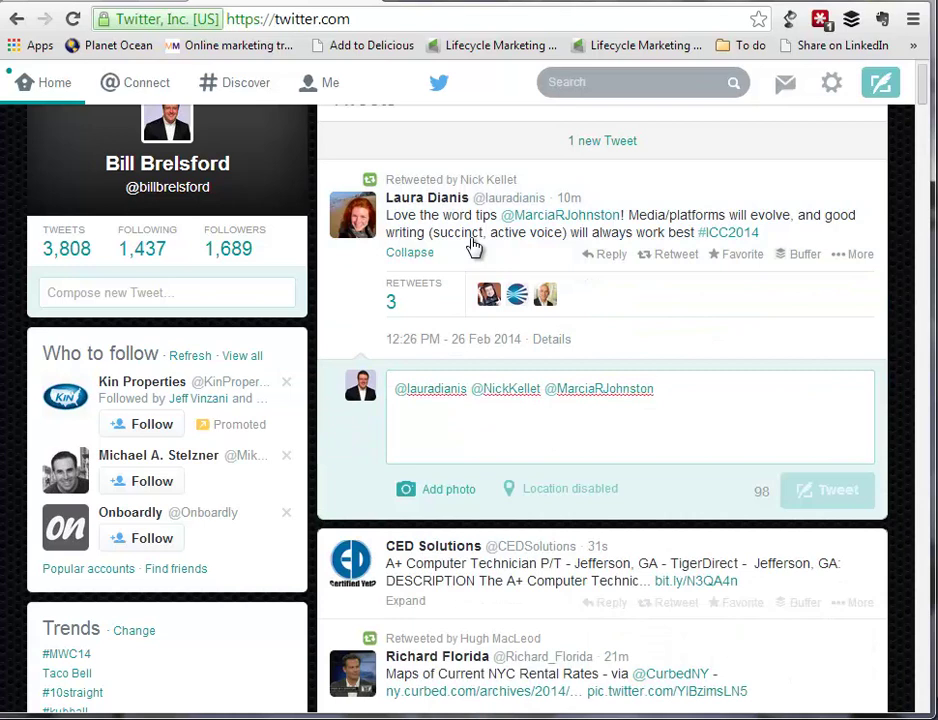
{"action": "left_click_drag", "start_coordinate": [674, 388], "coordinate": [376, 381]}
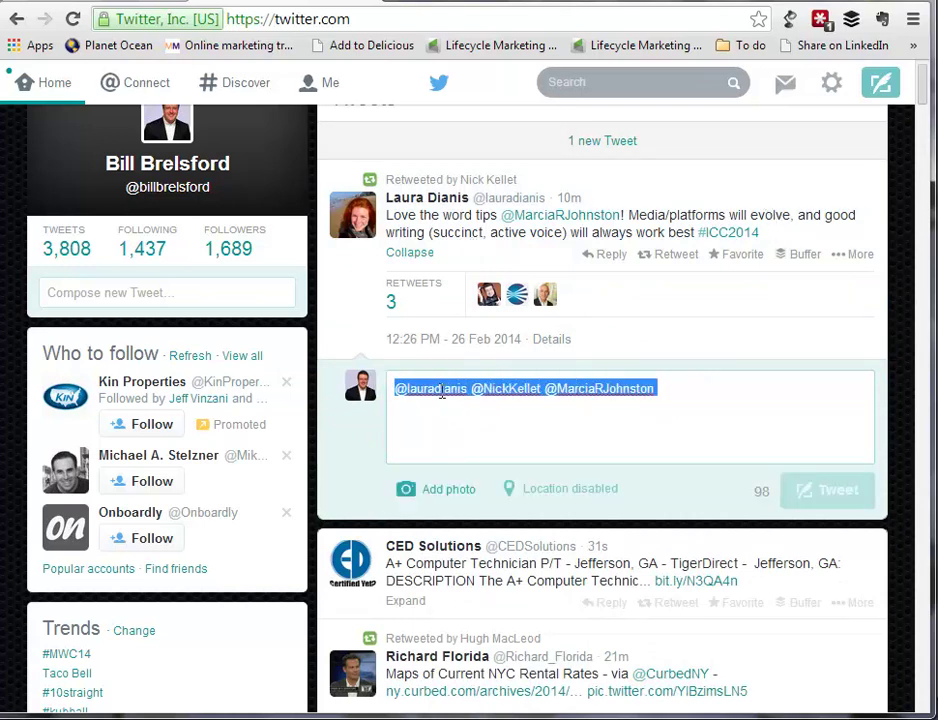
{"action": "left_click", "coordinate": [740, 430]}
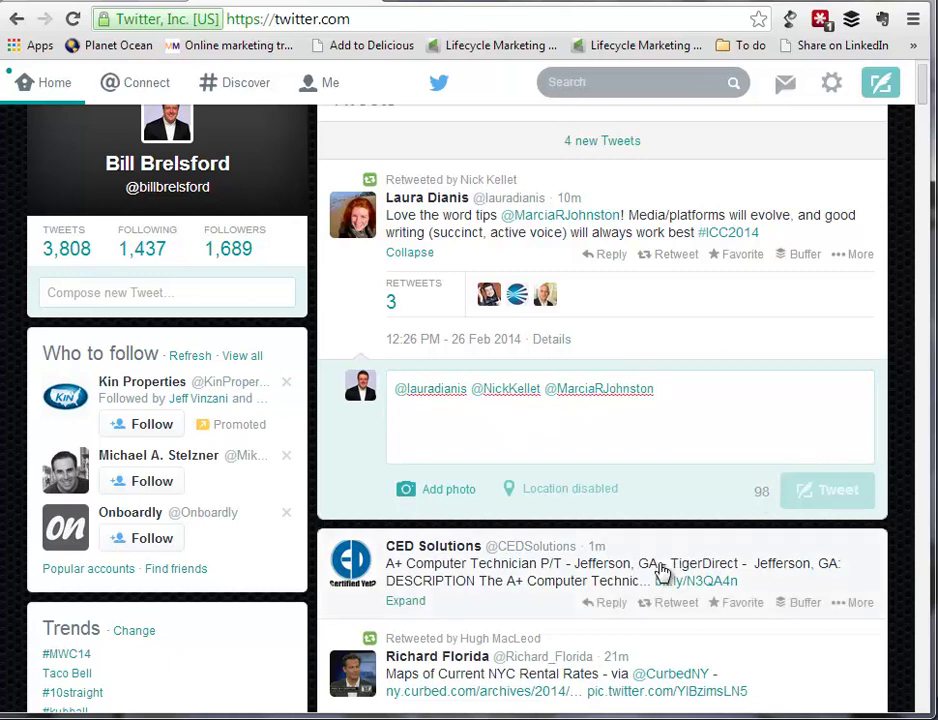
{"action": "left_click", "coordinate": [540, 605]}
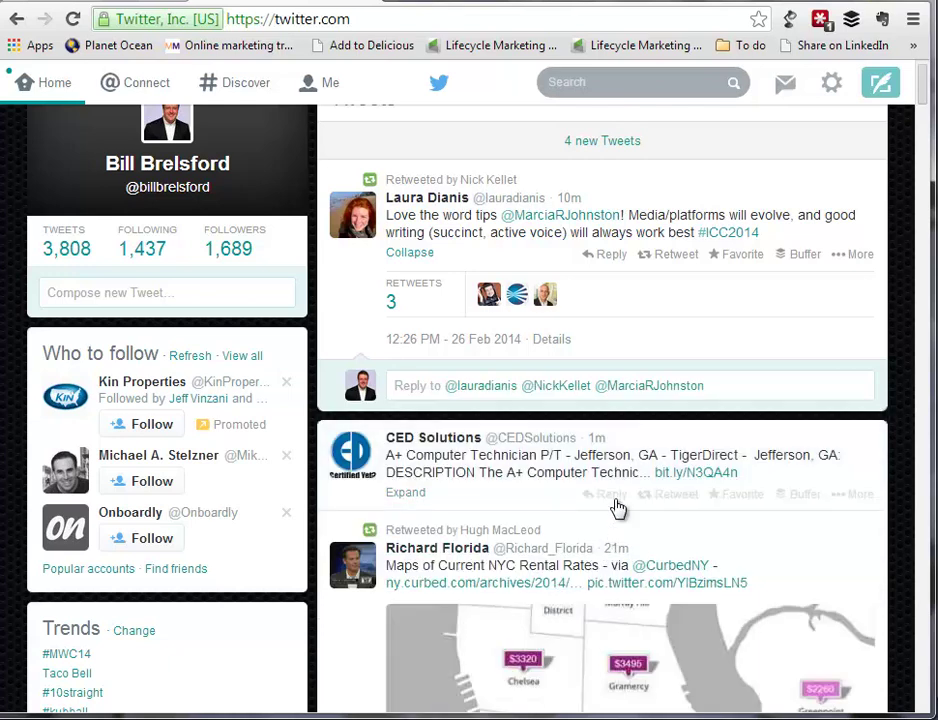
Step: Open a reply to the CED Solutions tweet, collapse the tweet, and reopen the reply form without adding any text
{"action": "left_click", "coordinate": [415, 492]}
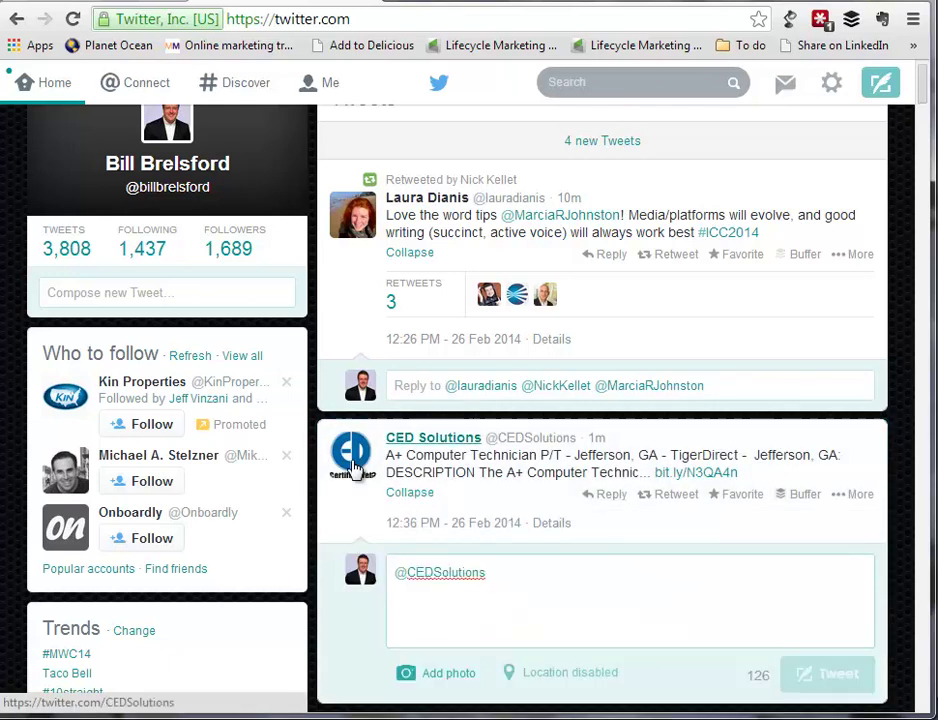
{"action": "type", "text": "r"}
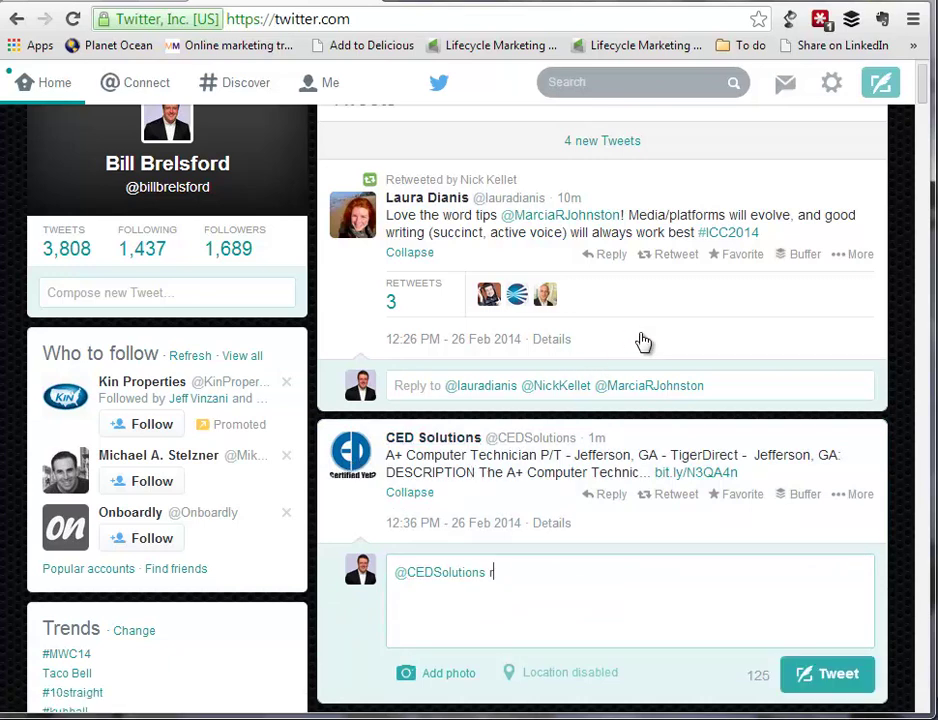
{"action": "key", "text": "BackSpace"}
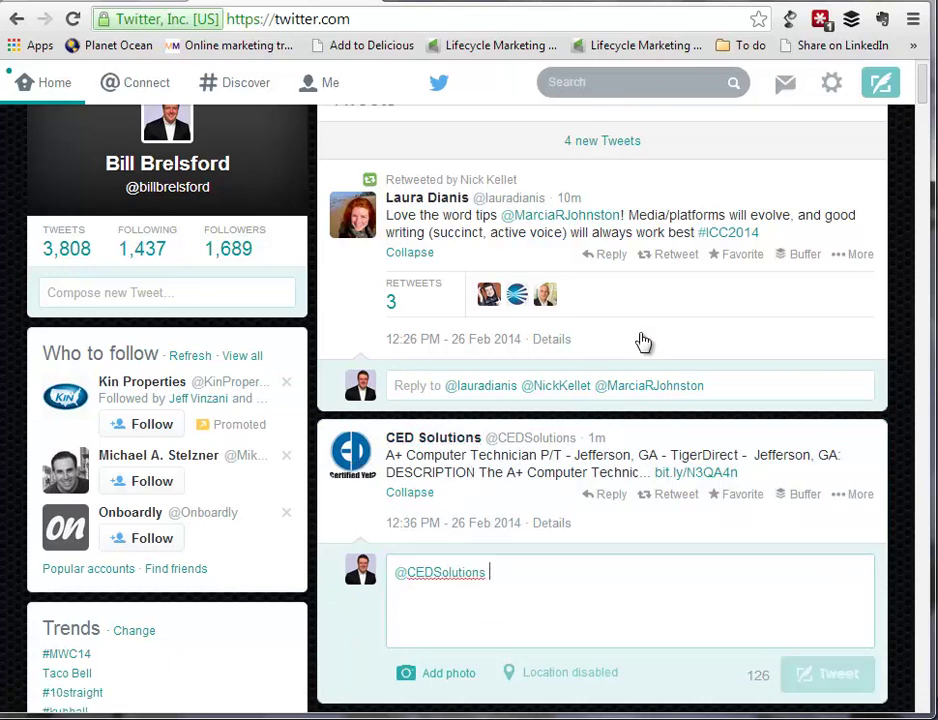
{"action": "left_click", "coordinate": [726, 444]}
{"action": "left_click", "coordinate": [726, 444]}
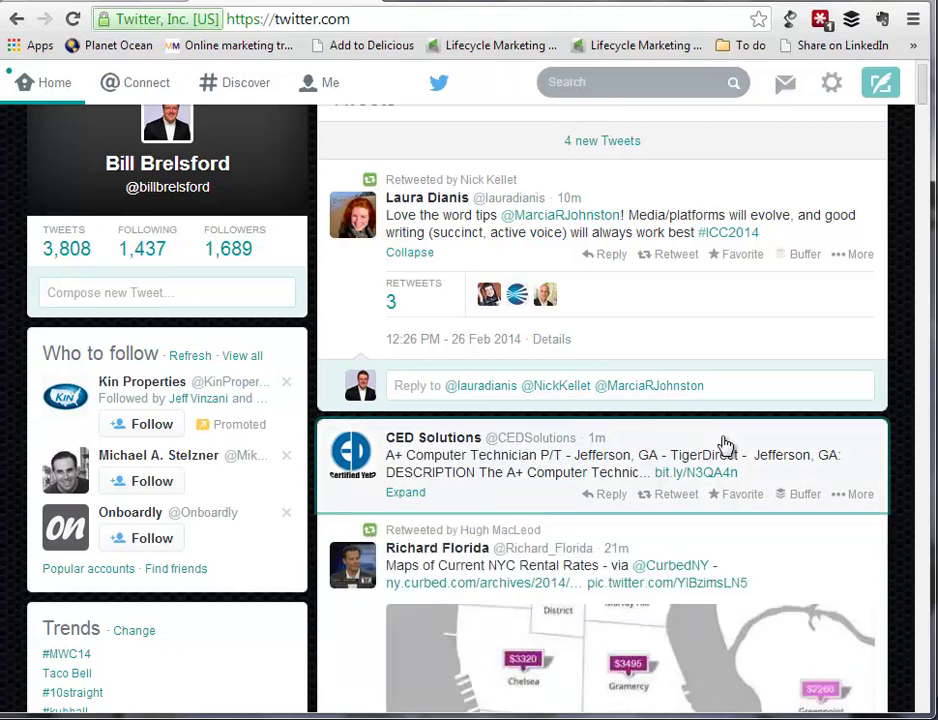
{"action": "left_click", "coordinate": [726, 444]}
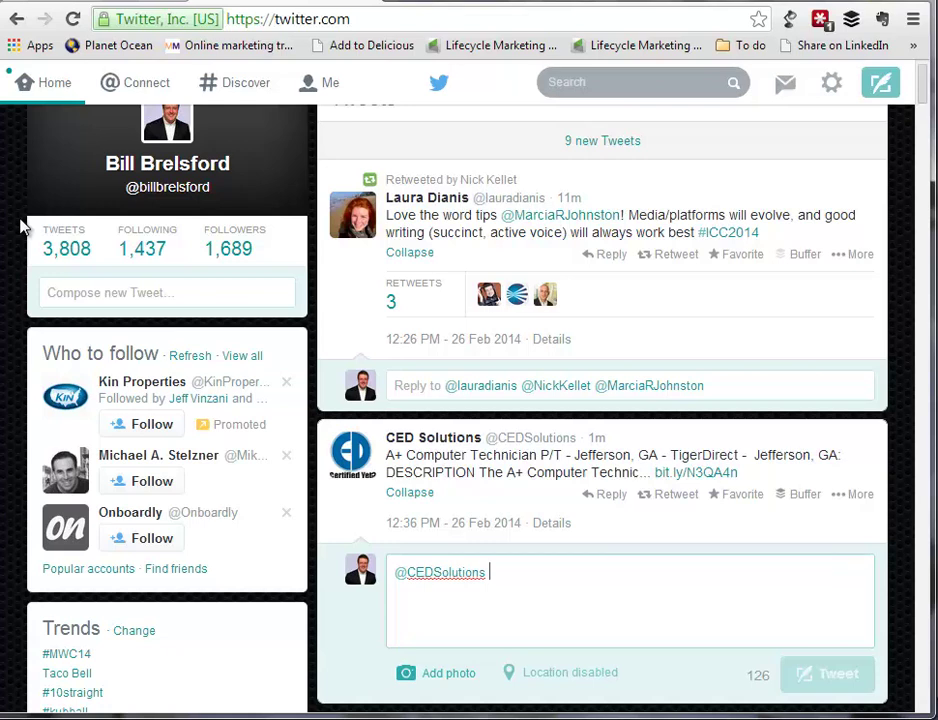
Step: Open the account's own profile page and bring up the keyboard shortcuts list to review its entries
{"action": "left_click", "coordinate": [273, 186]}
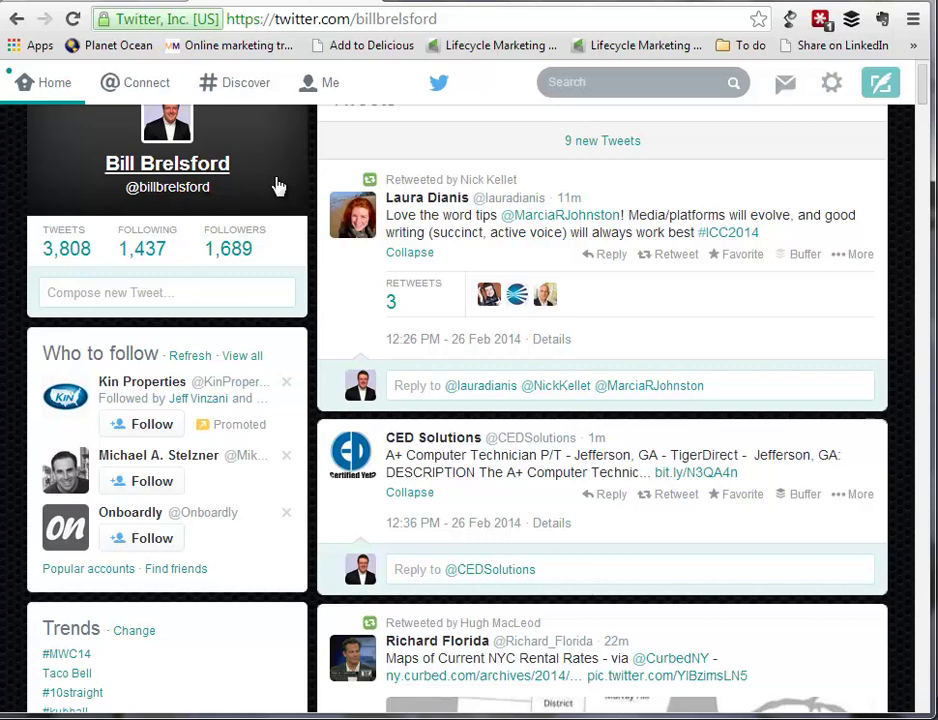
{"action": "key", "text": "question"}
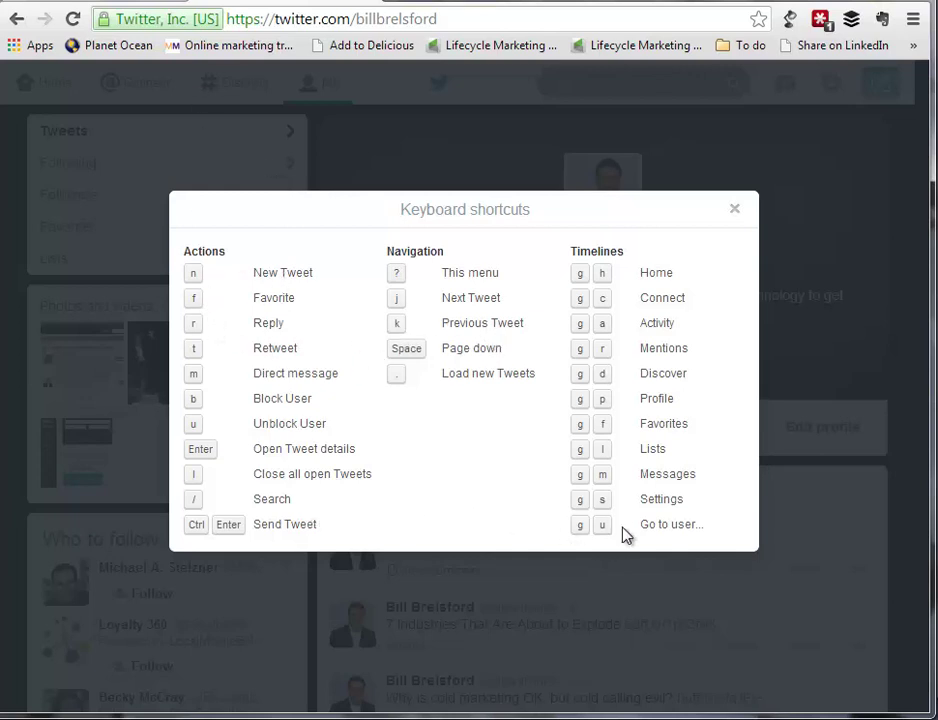
{"action": "left_click_drag", "start_coordinate": [710, 530], "coordinate": [545, 400]}
{"action": "left_click", "coordinate": [429, 498]}
Step: Close the shortcuts overview and return to the Home timeline
{"action": "key", "text": "g"}
{"action": "key", "text": "h"}
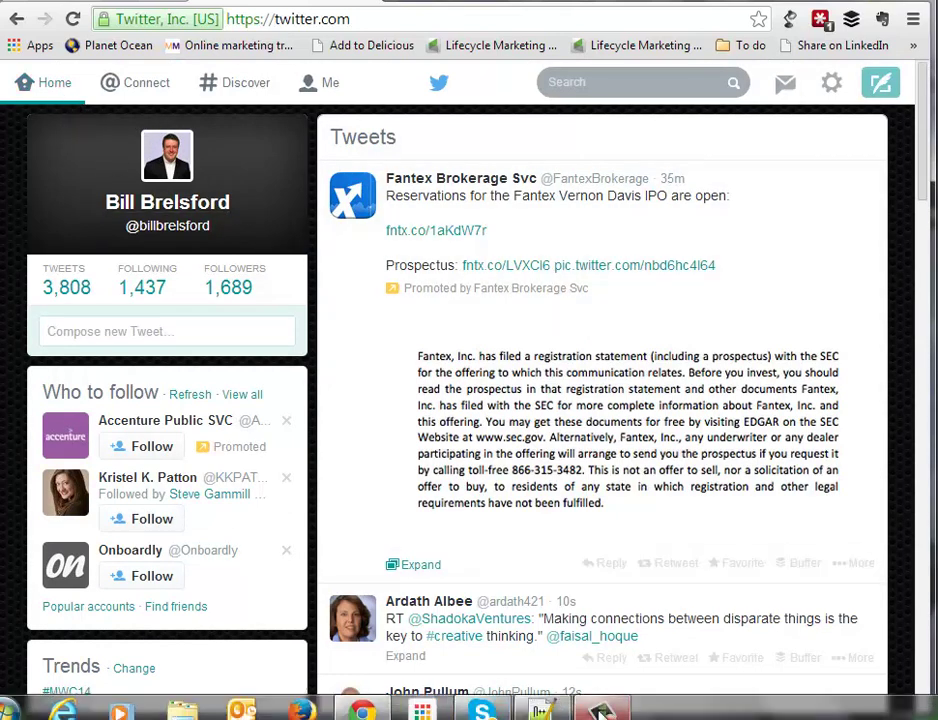
{"action": "left_click", "coordinate": [600, 710]}
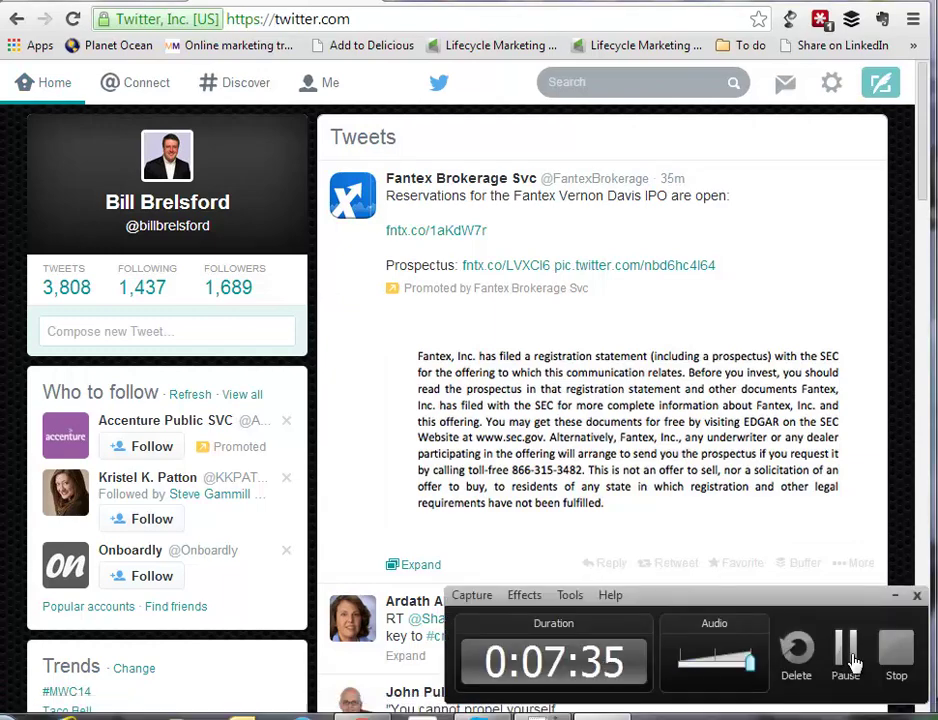